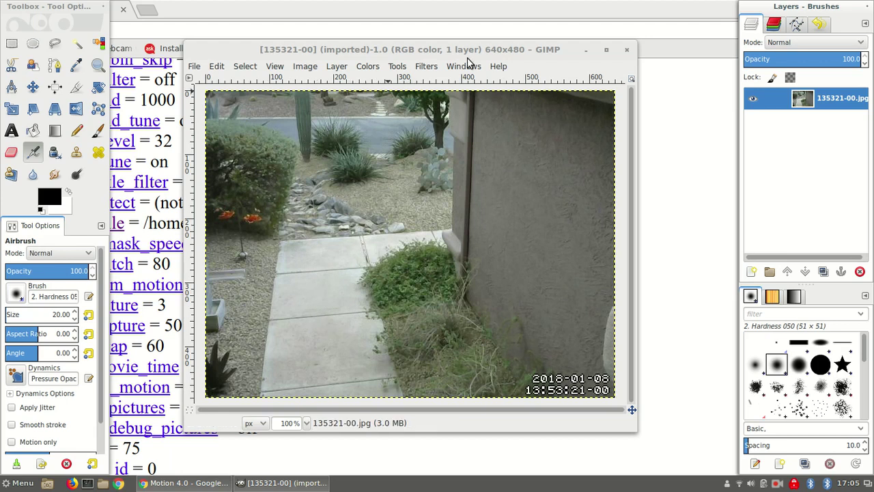
- Add a transparent 640x480 layer named Layer and hide the 135321-00.jpg photo layer
left_click(337, 66)
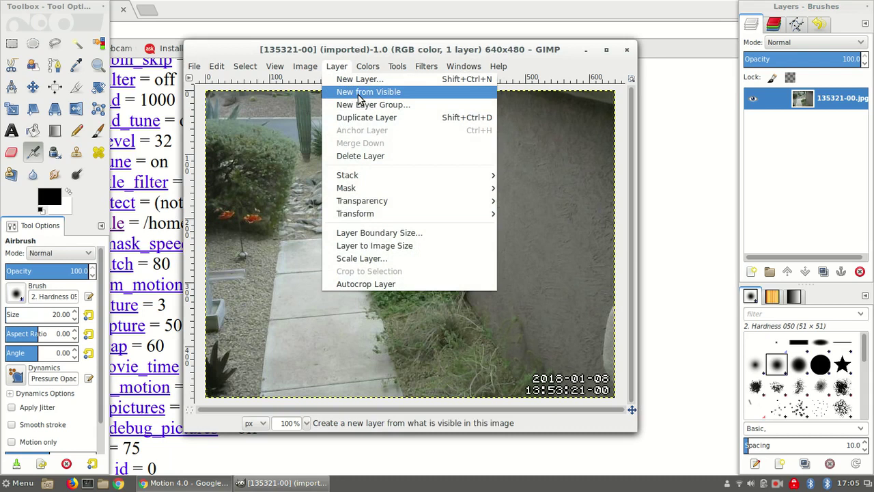
left_click(360, 79)
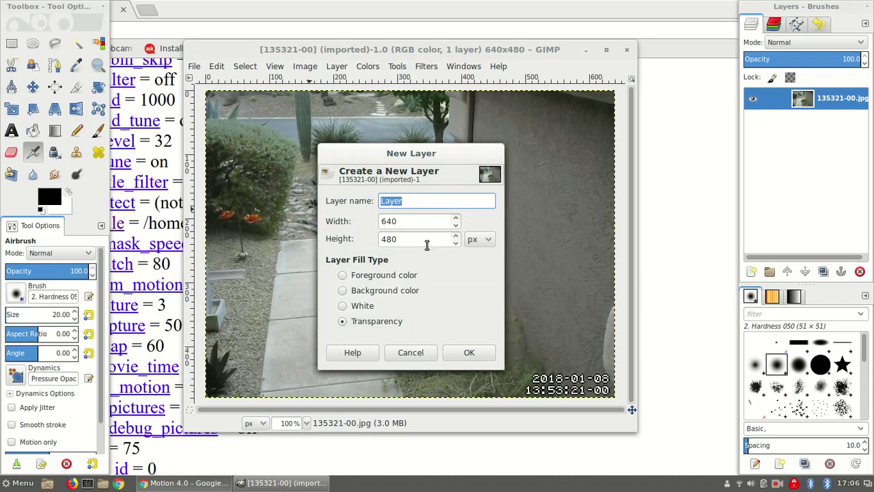
left_click(470, 353)
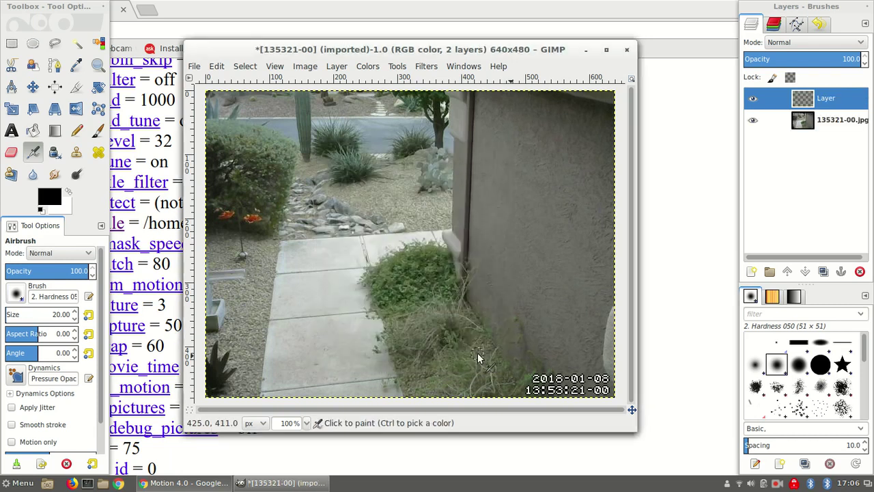
left_click(754, 121)
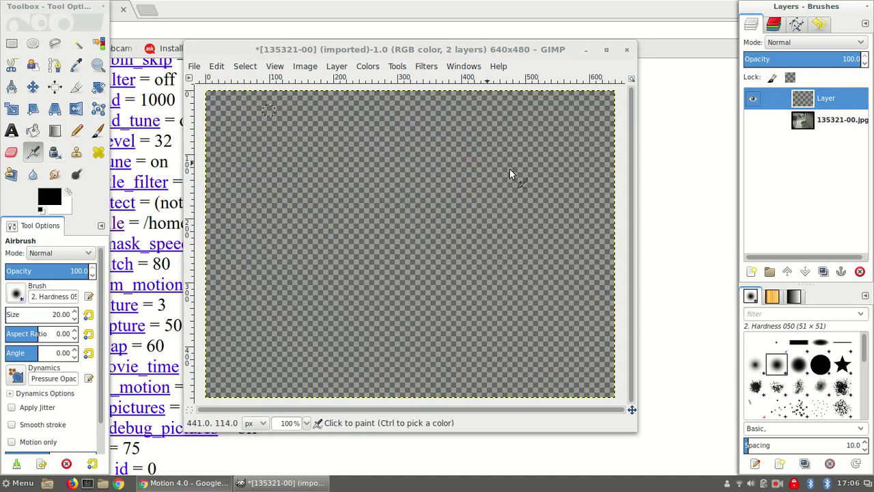
- Bucket-fill the whole new layer with the white background colour
left_click(33, 130)
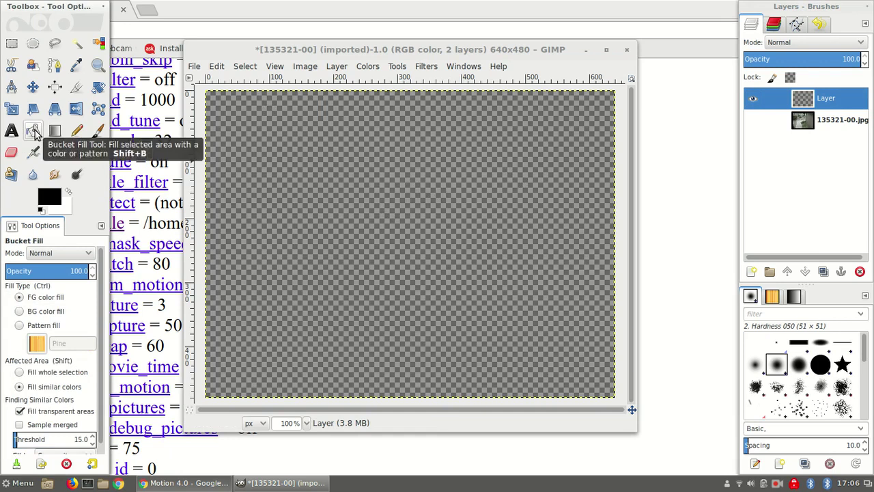
left_click(55, 314)
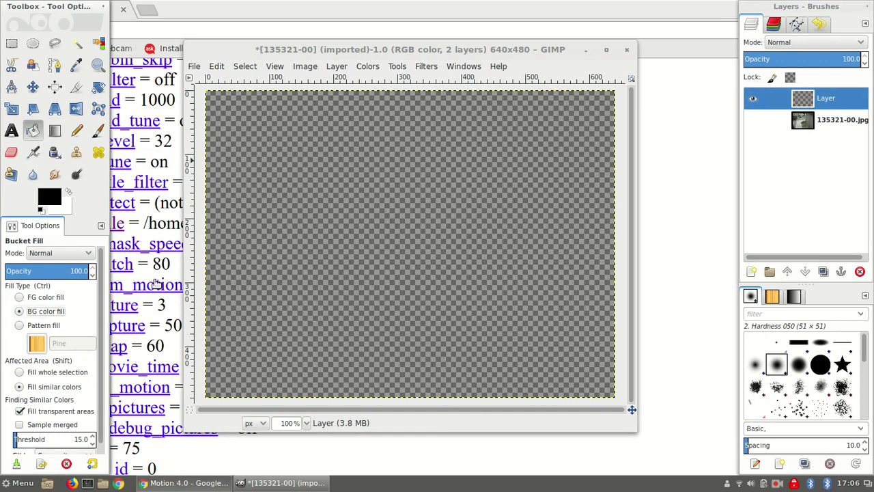
left_click(341, 223)
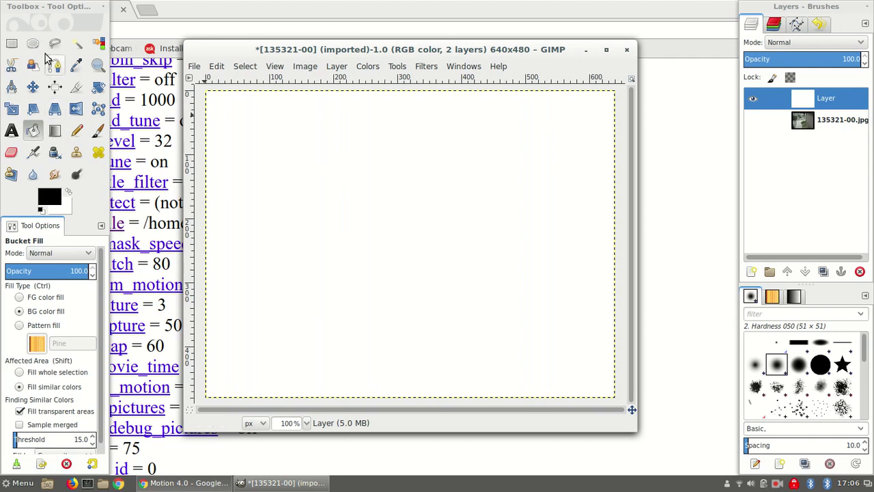
left_click(12, 43)
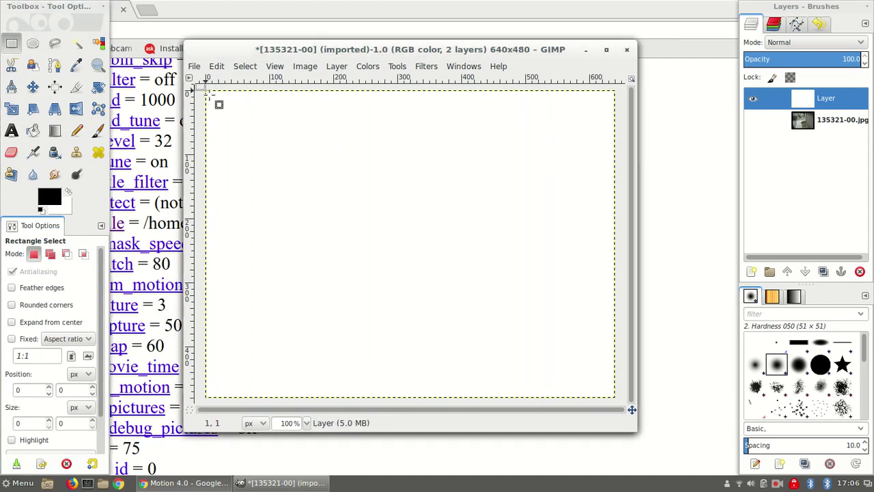
- Select a 640x168 strip along the top and fill it with black foreground colour
mouse_move(206, 91)
left_mouse_down()
mouse_move(369, 179)
mouse_move(493, 196)
mouse_move(614, 196)
left_mouse_up()
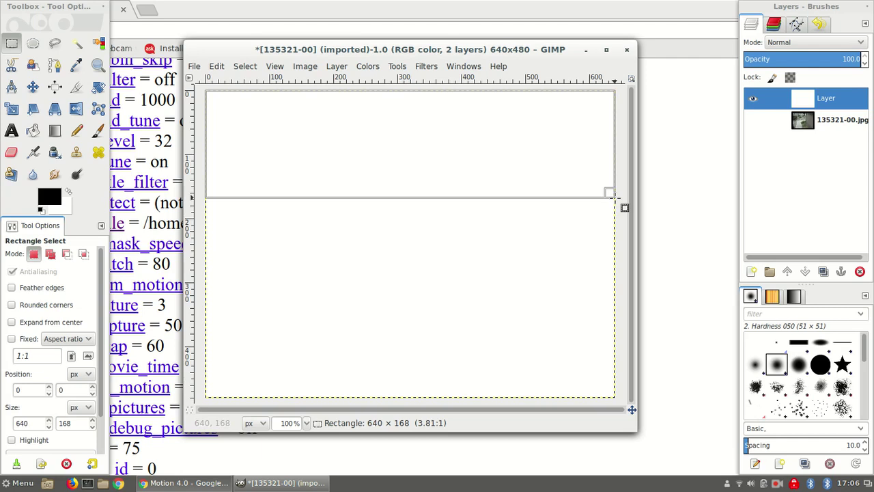
left_click_drag(613, 197, 614, 197)
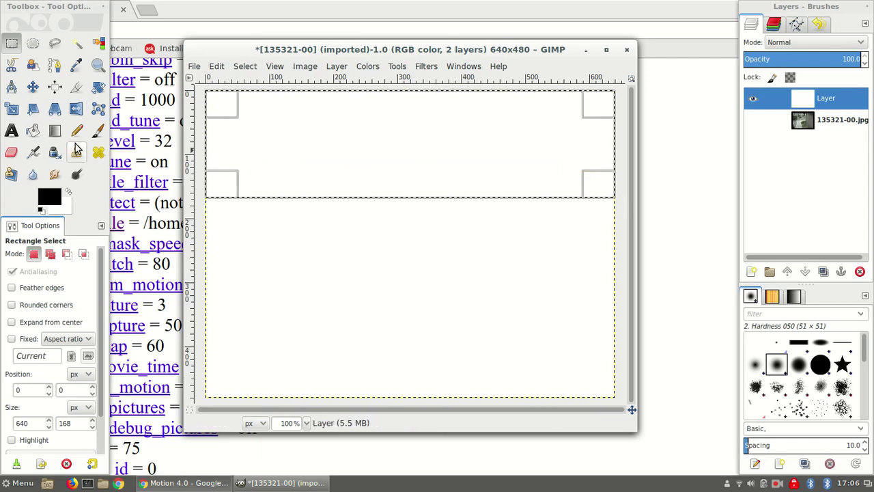
left_click(344, 146)
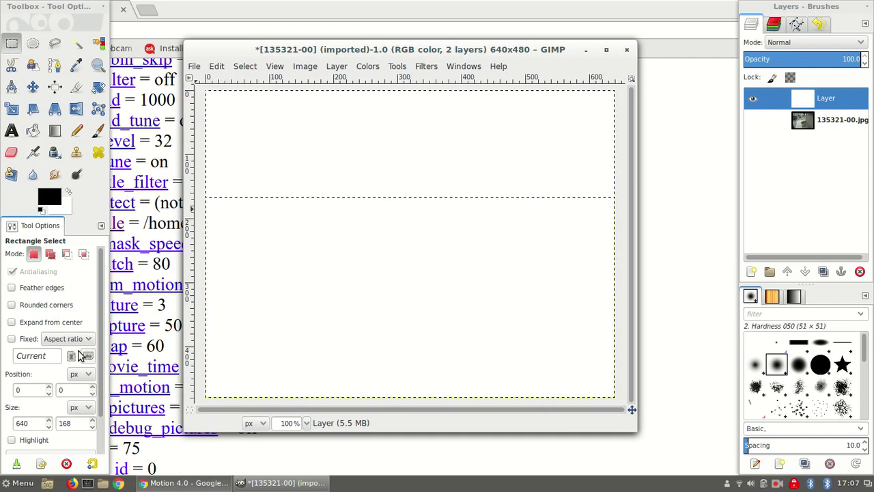
left_click(34, 132)
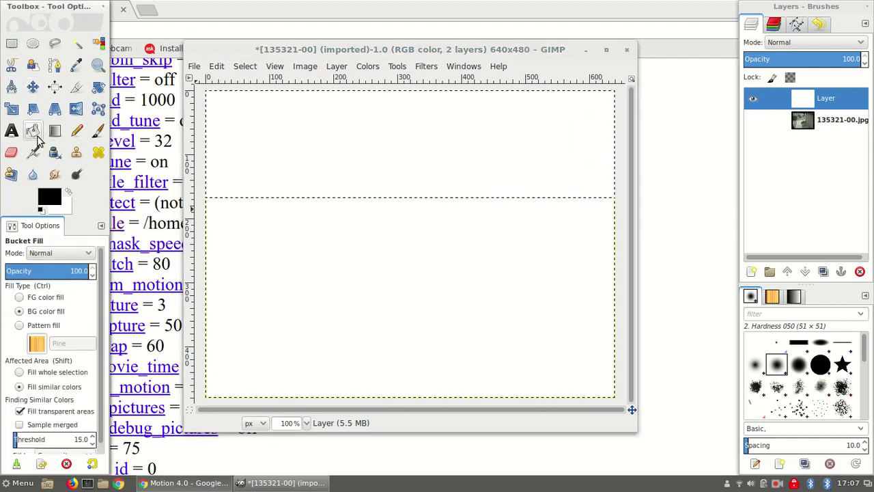
left_click(46, 302)
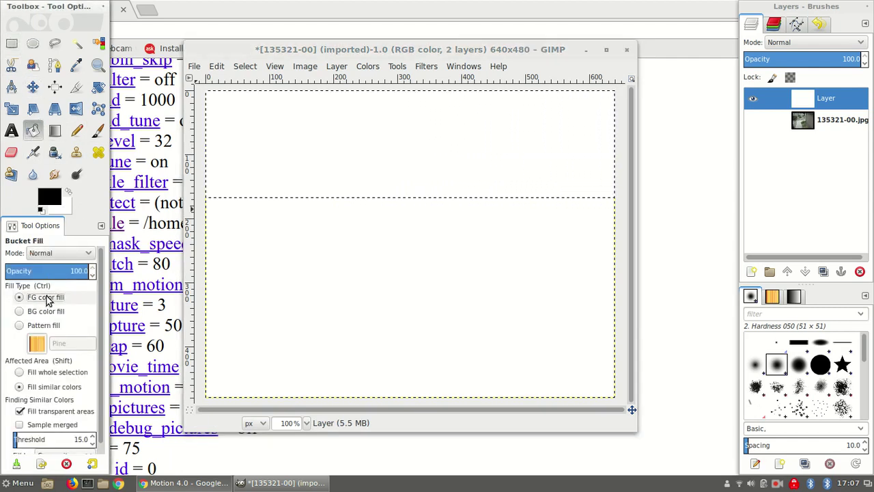
left_click(335, 145)
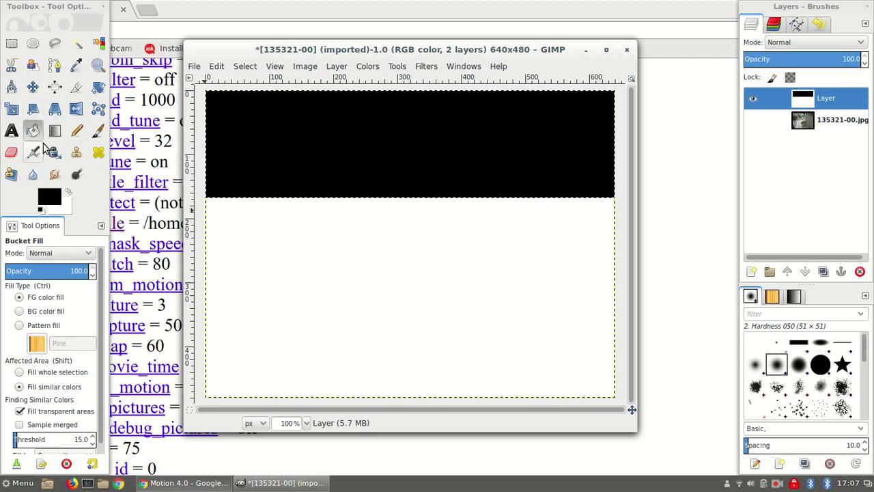
left_click(11, 43)
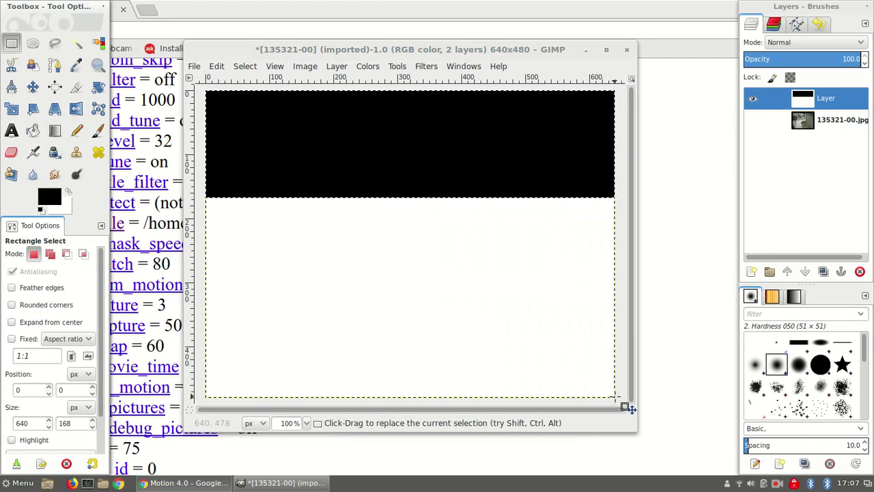
- Select the lower-right block below the band and bucket-fill it black
left_click_drag(614, 396, 514, 195)
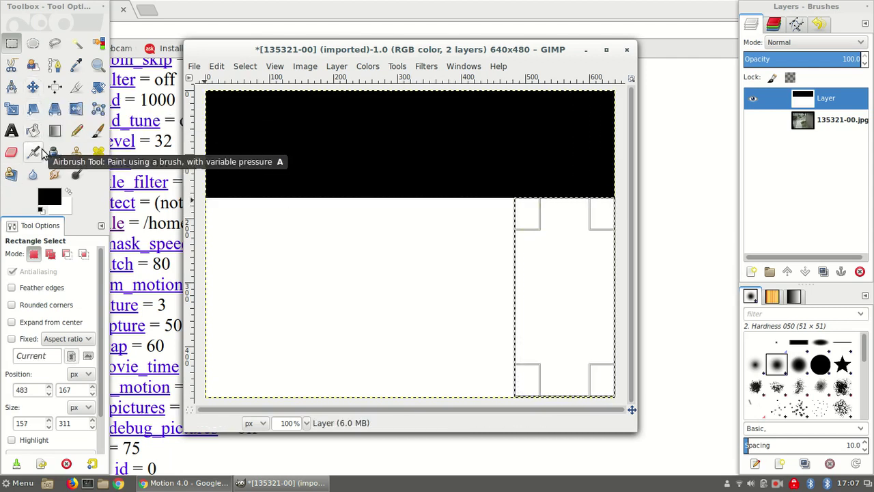
left_click(33, 131)
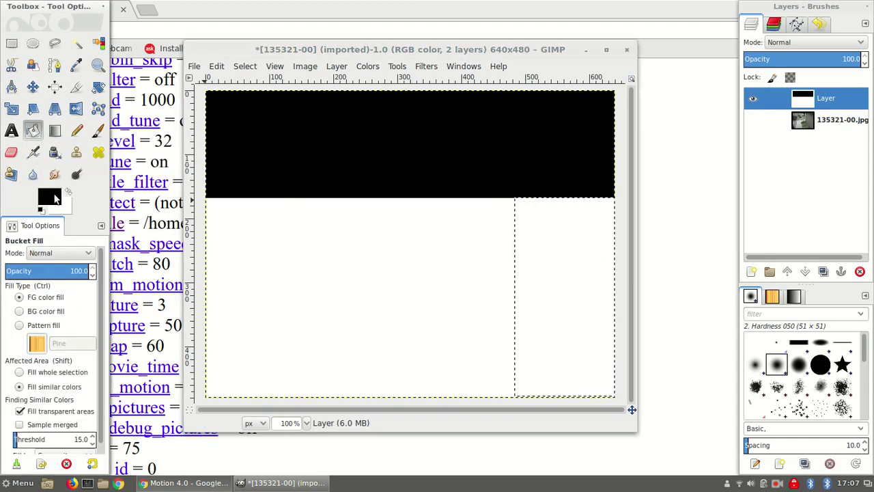
left_click(54, 195)
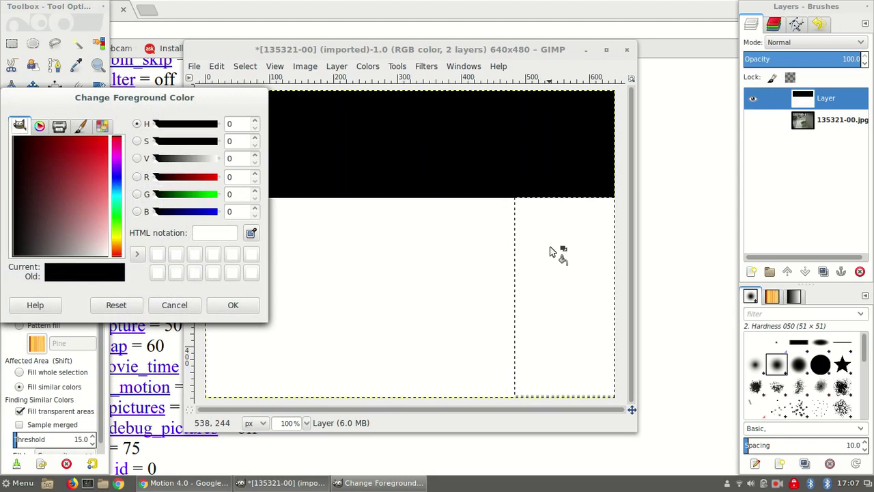
left_click(549, 248)
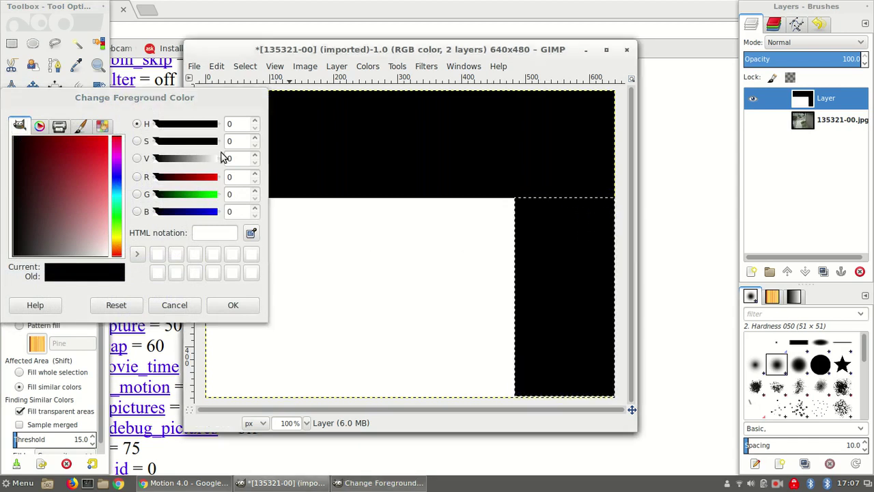
left_click(174, 305)
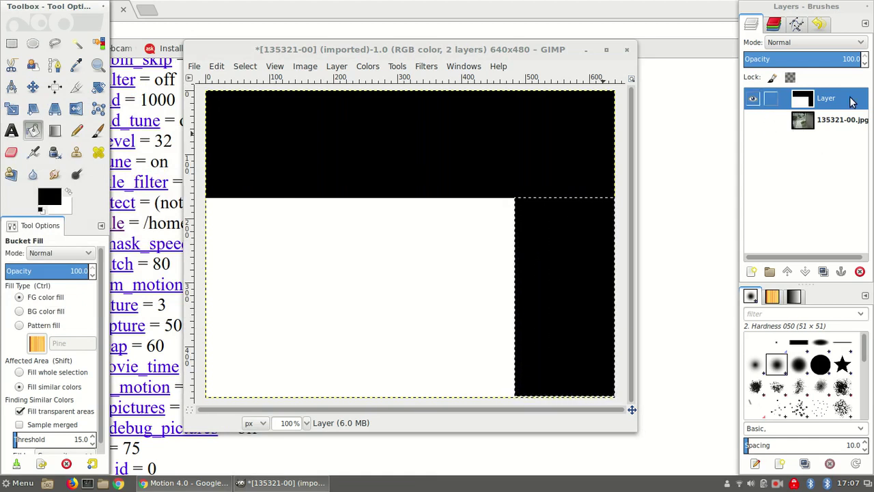
- Switch the mask layer to Overlay mode, then show and select the photo layer
left_click(864, 42)
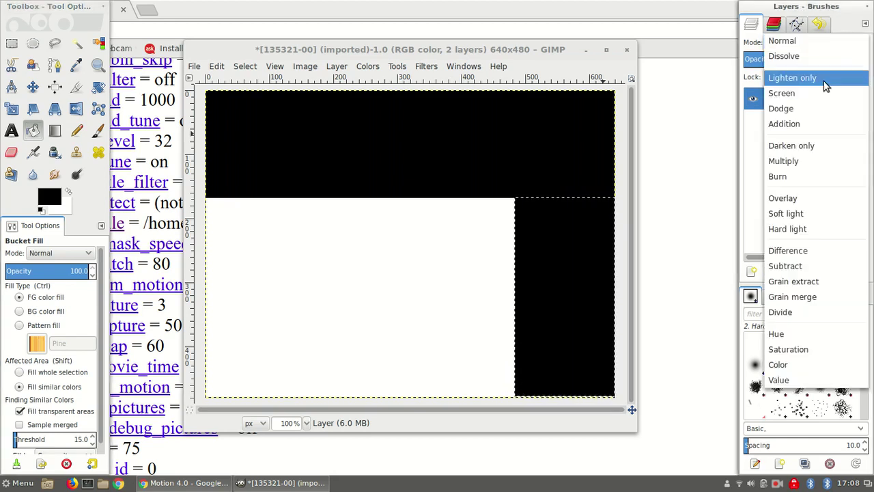
left_click(780, 199)
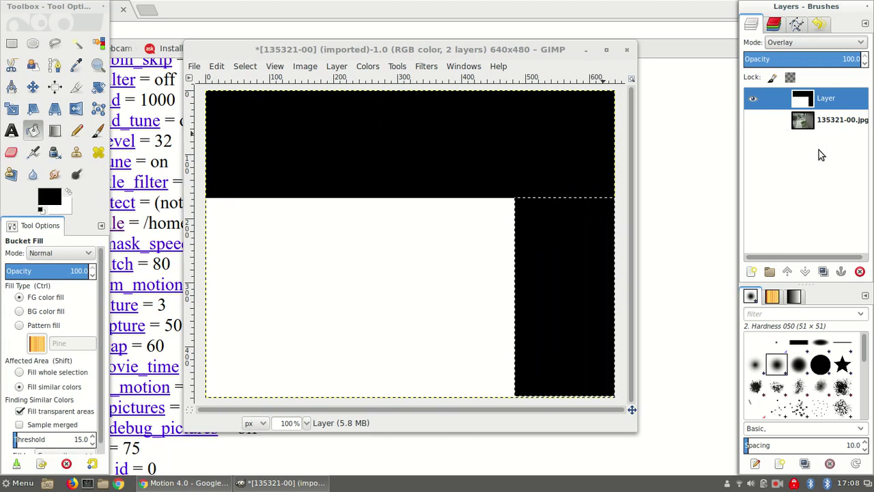
left_click(752, 119)
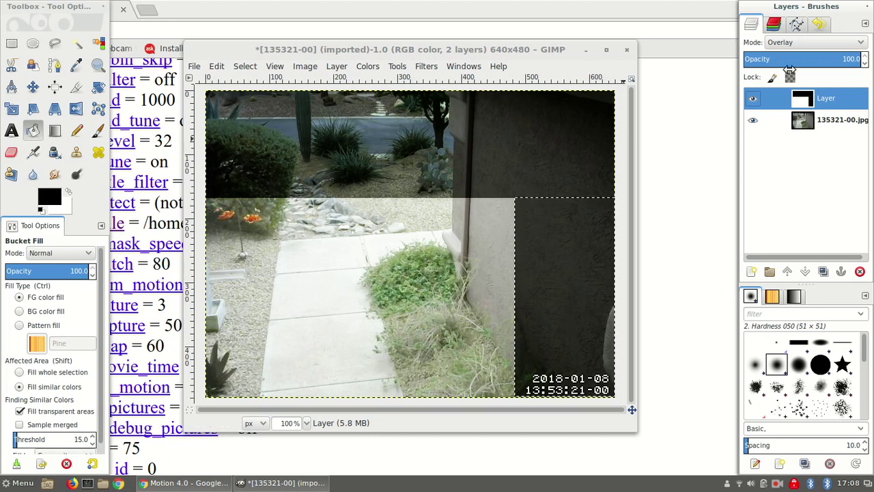
left_click(784, 122)
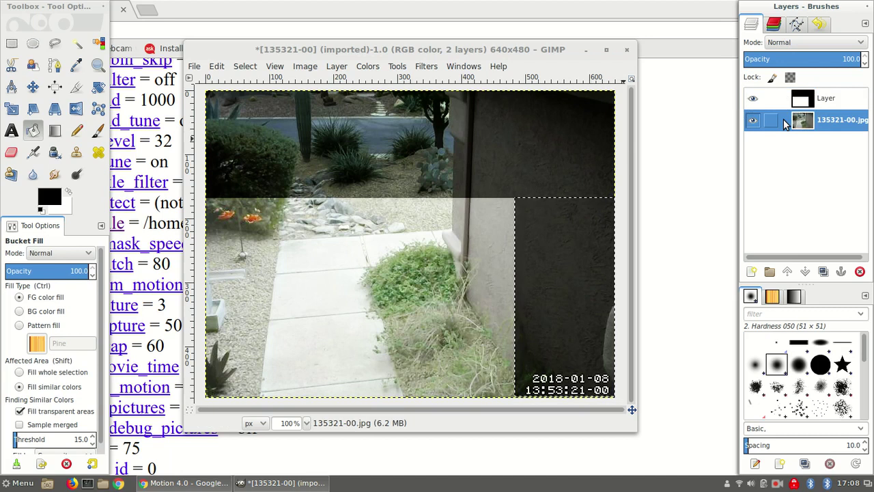
right_click(783, 119)
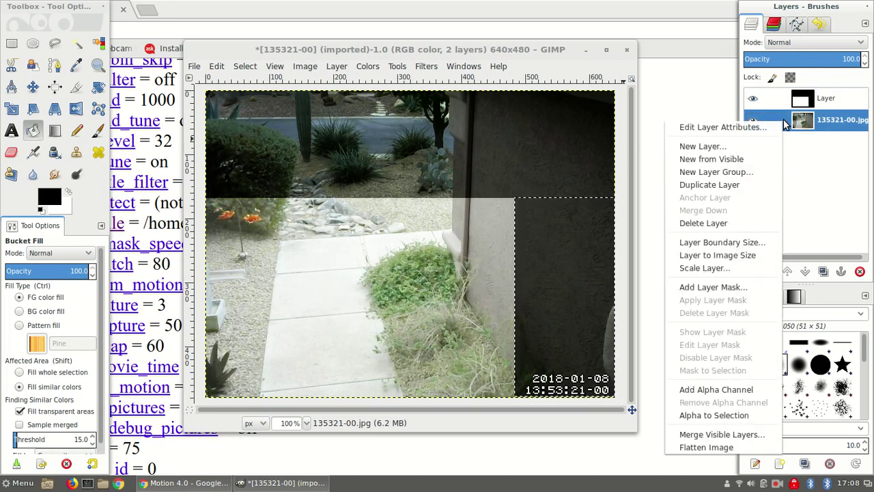
- Delete the photo layer, then check the Save As file types and cancel
left_click(722, 232)
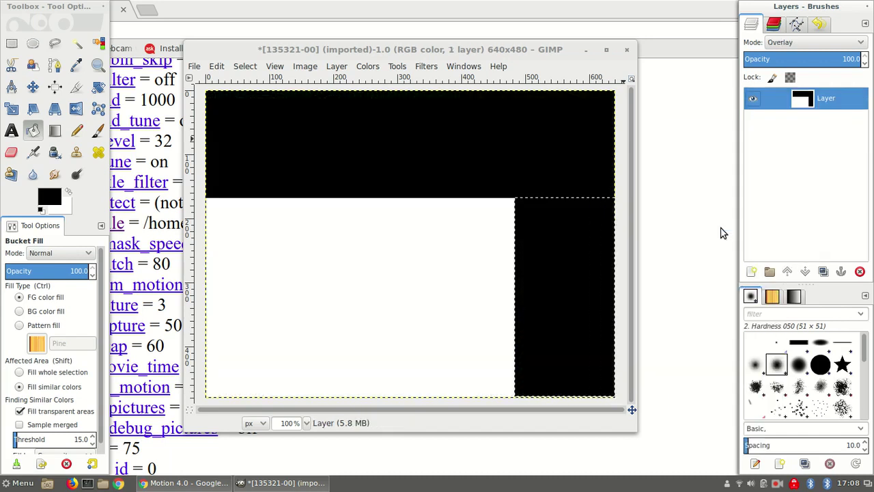
left_click(194, 67)
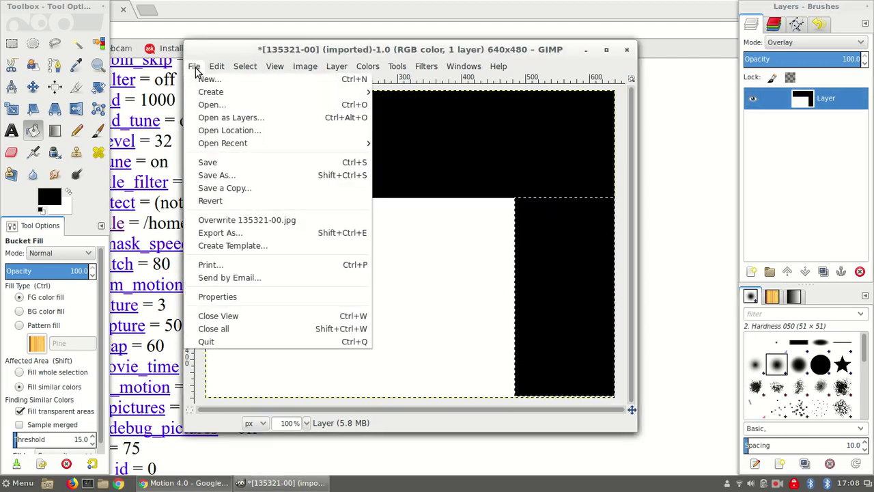
left_click(270, 172)
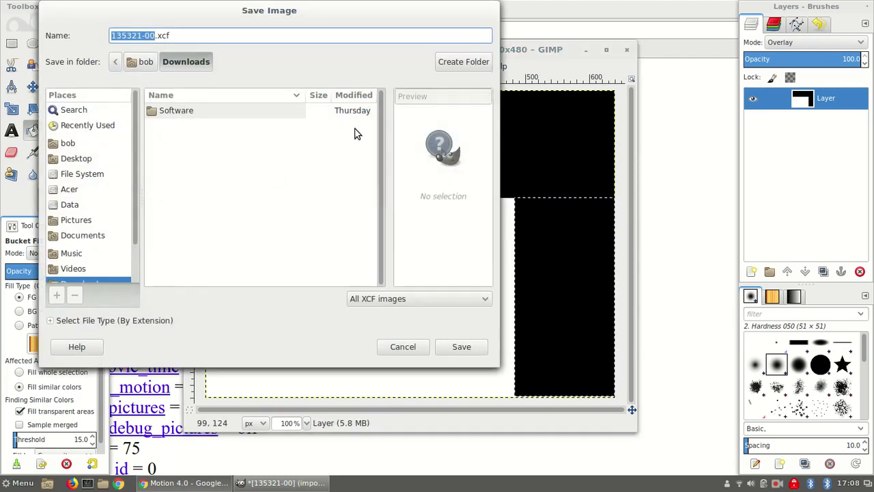
left_click(468, 302)
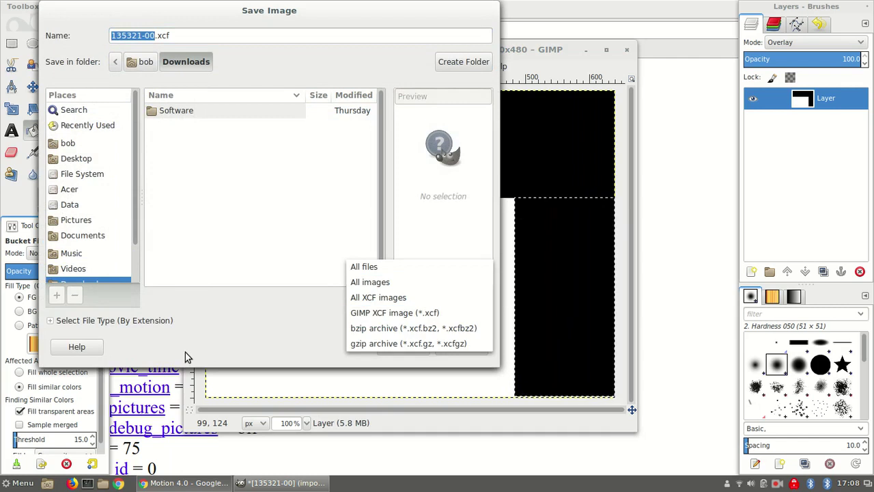
left_click(205, 347)
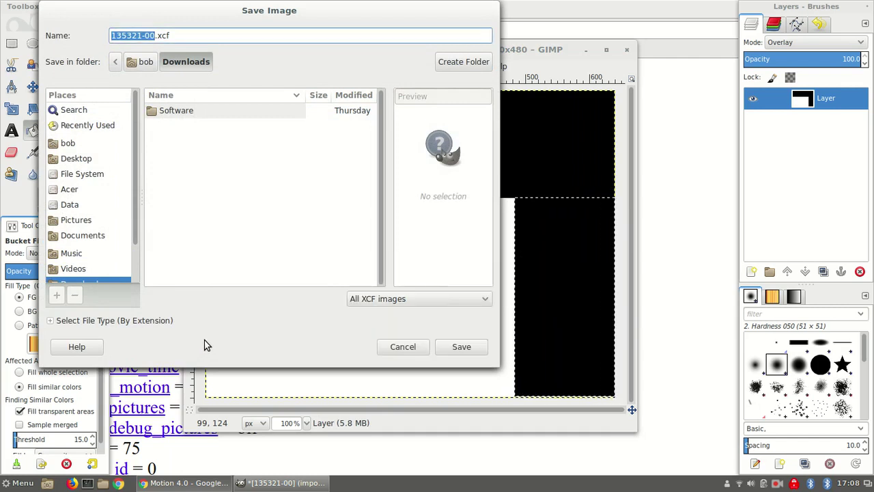
left_click(404, 347)
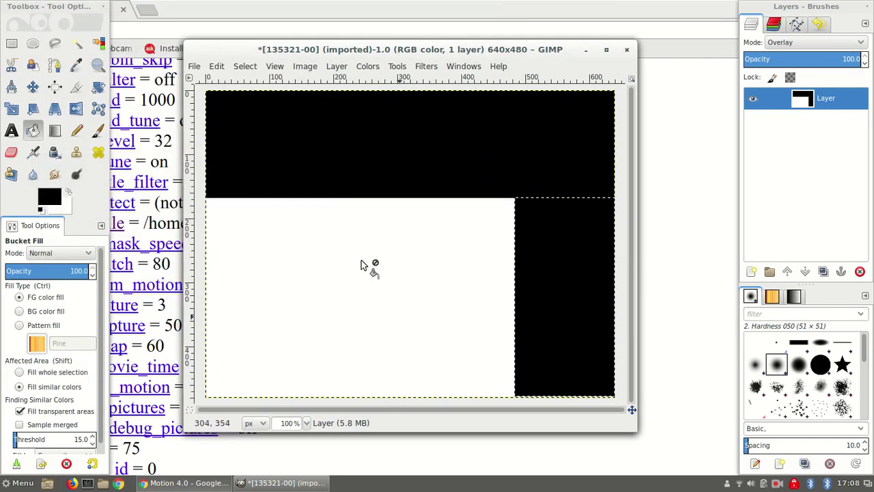
- Start an export and choose PGM image as the file type
left_click(194, 66)
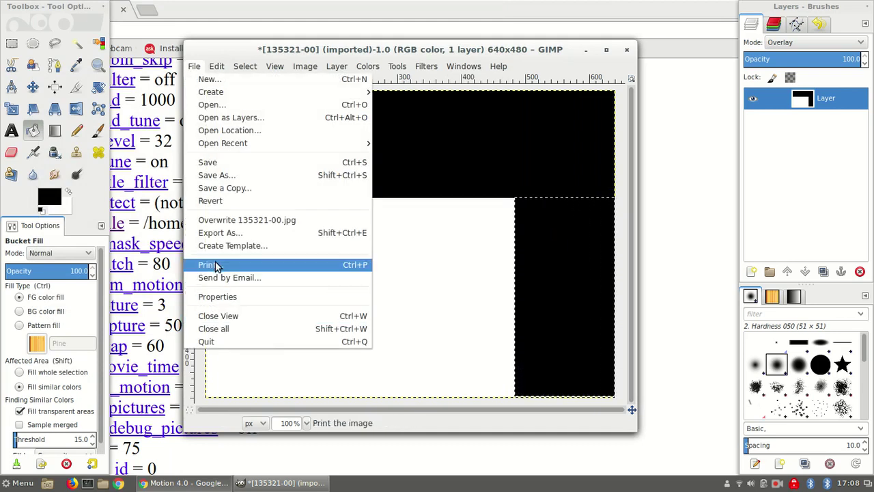
left_click(225, 232)
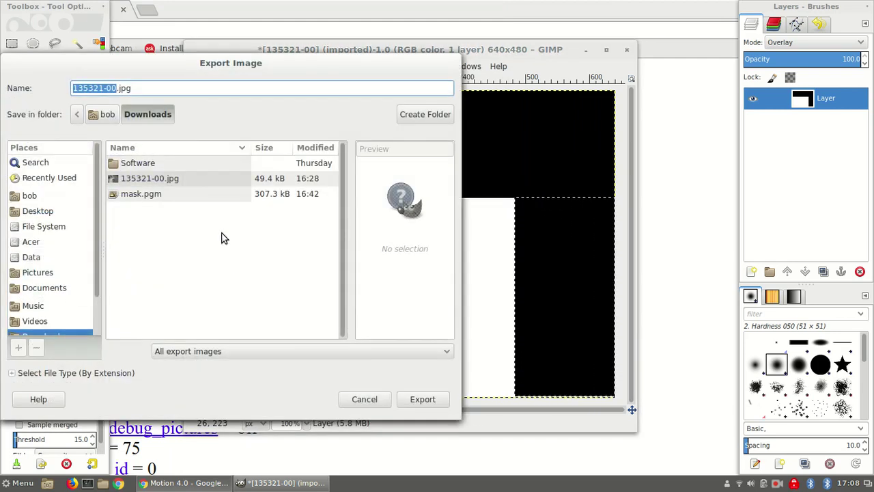
left_click(442, 351)
scroll(273, 340, "down", 5)
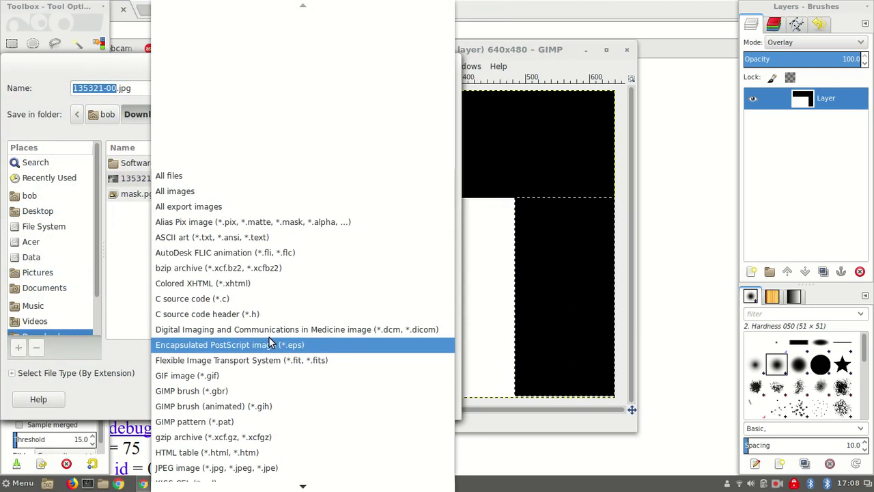
scroll(266, 341, "down", 5)
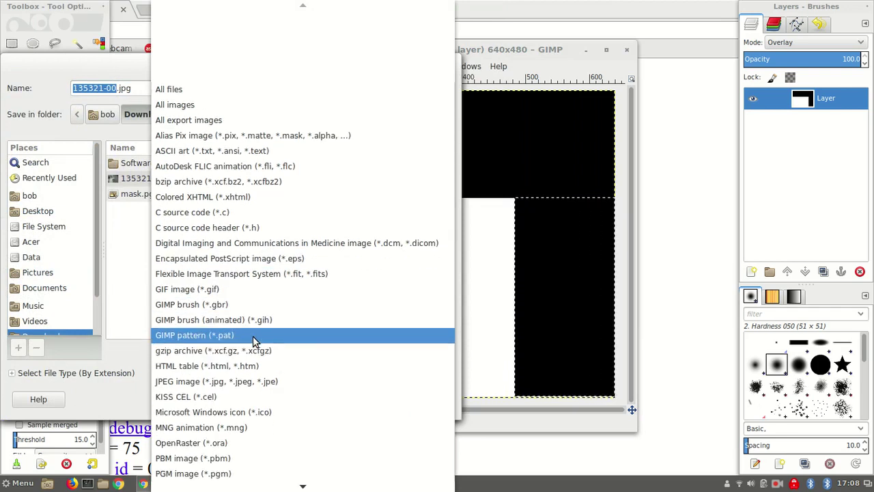
scroll(253, 341, "down", 1)
left_click(191, 457)
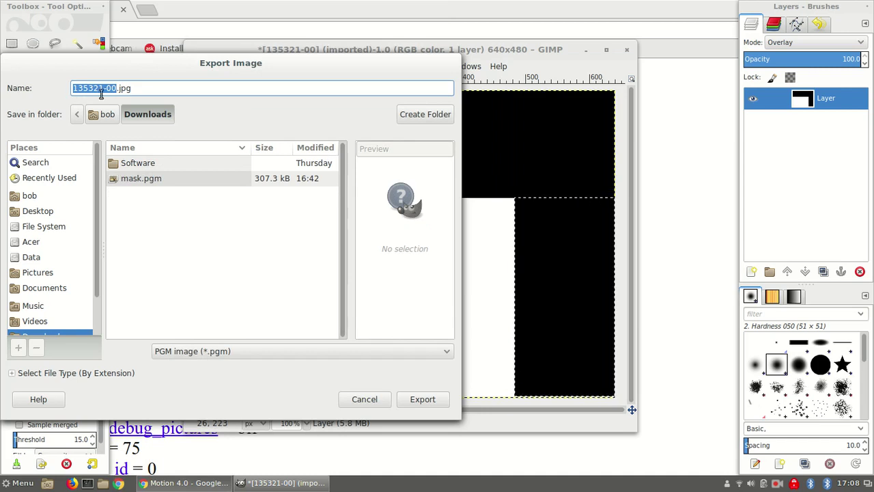
- Name the file mask1.pgm in Downloads and export it with Raw formatting
left_click(146, 179)
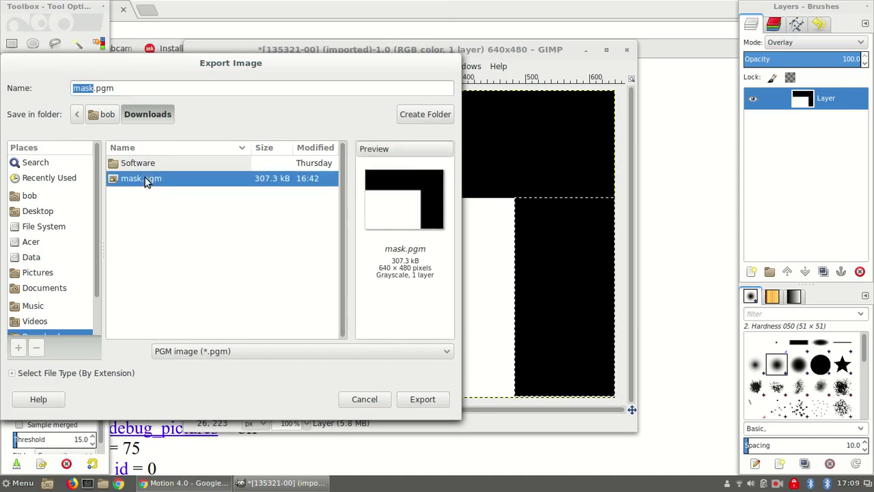
left_click(95, 89)
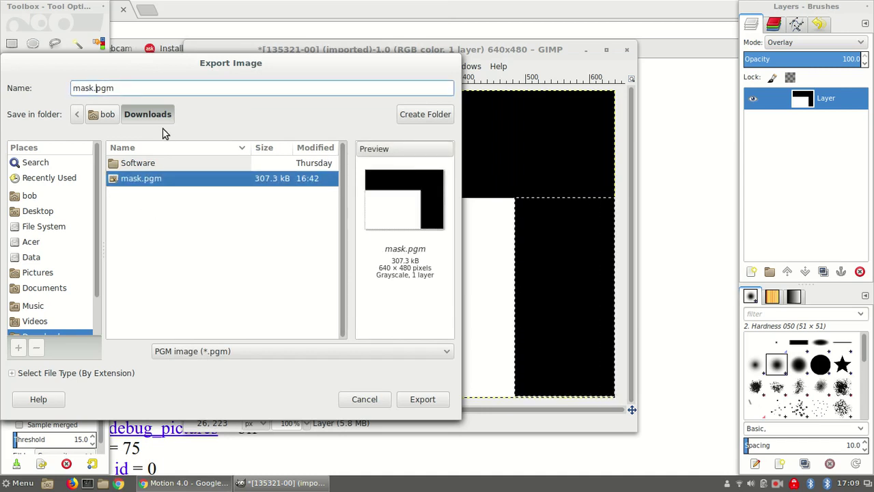
type("1")
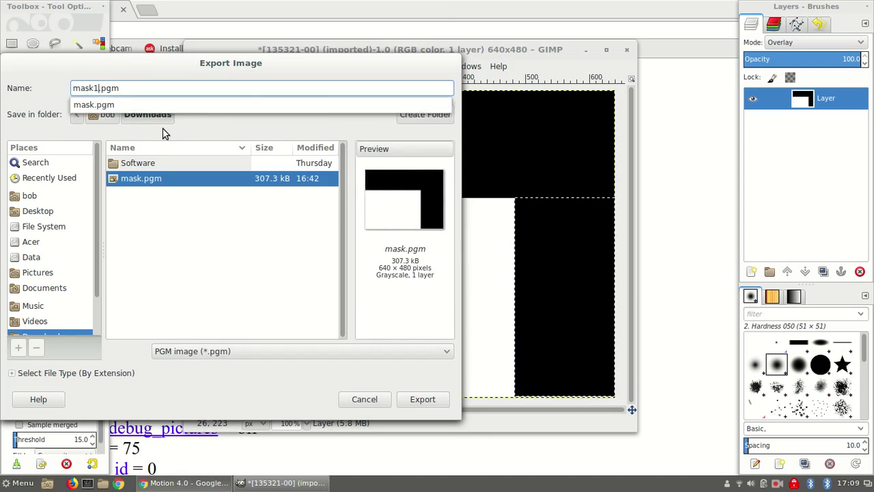
left_click(420, 401)
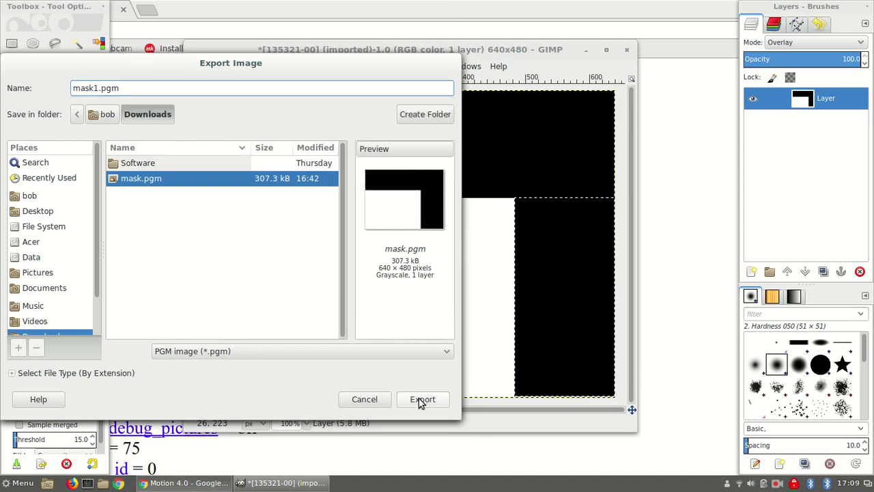
left_click(420, 400)
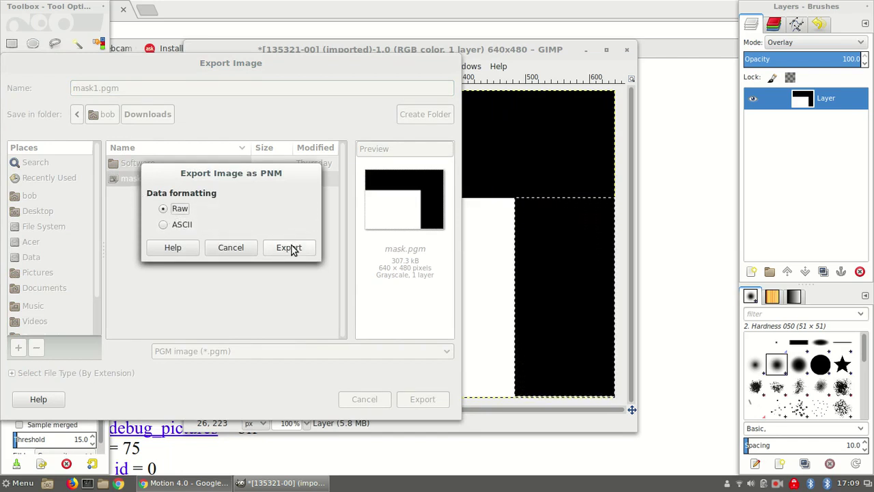
left_click(289, 249)
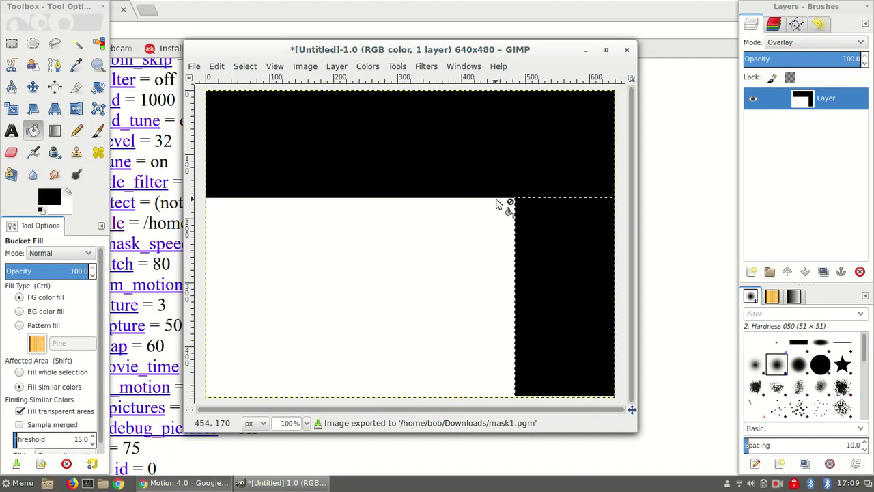
- Quit GIMP, discarding the unsaved image changes
left_click(194, 68)
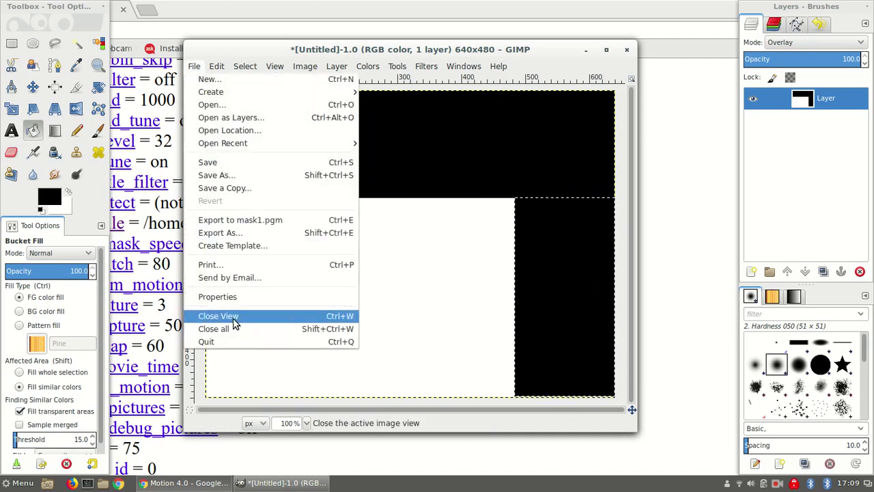
left_click(205, 342)
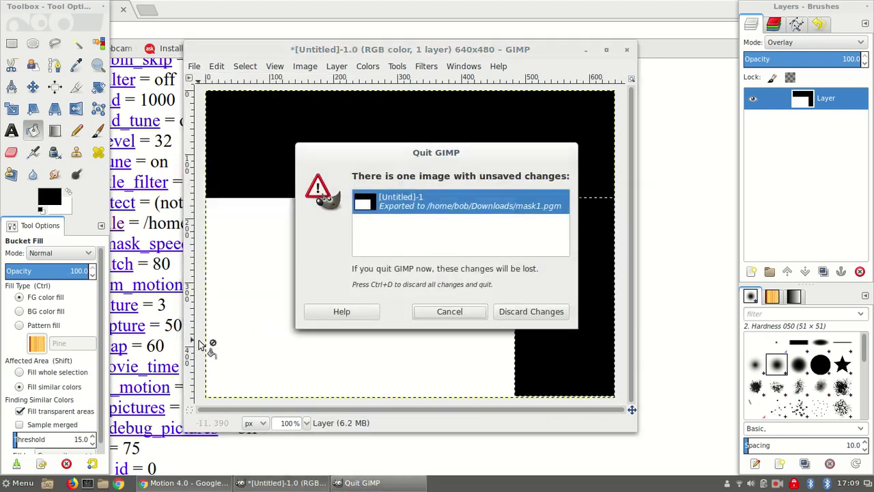
left_click(509, 313)
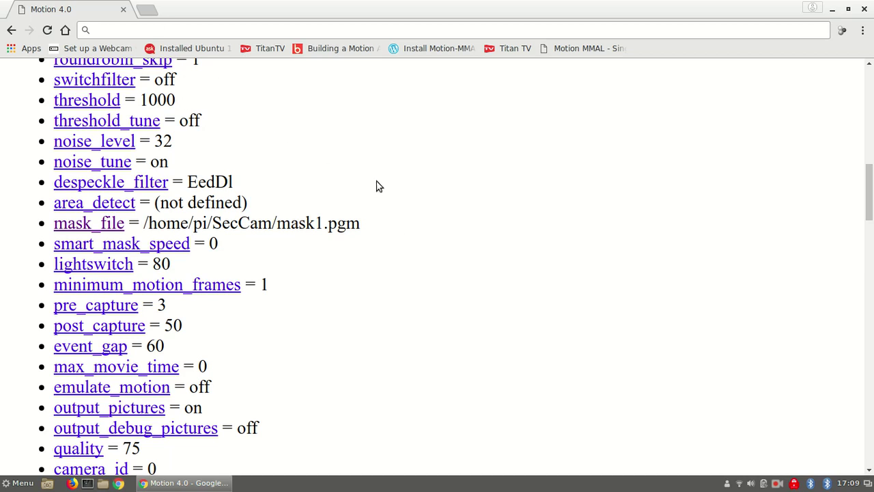
- View the mask_file value /home/pi/SecCam/mask1.pgm and go back to Camera 0's config menu
left_click(72, 226)
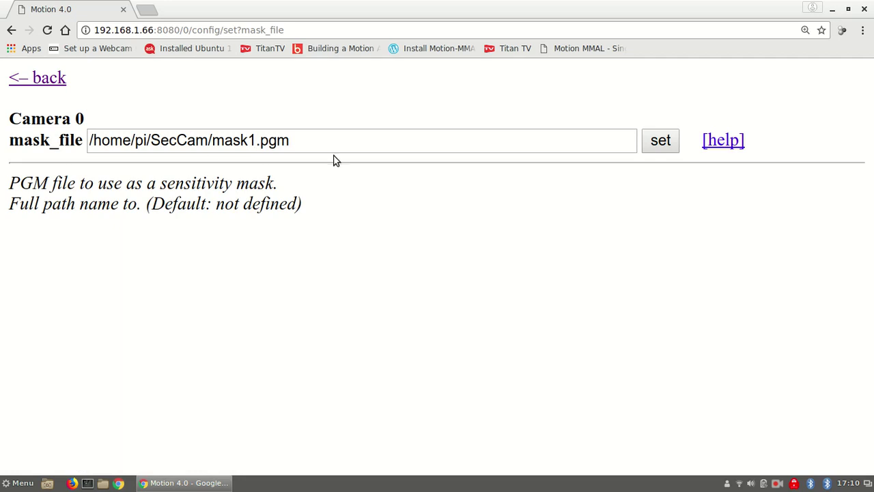
left_click(32, 78)
left_click(32, 79)
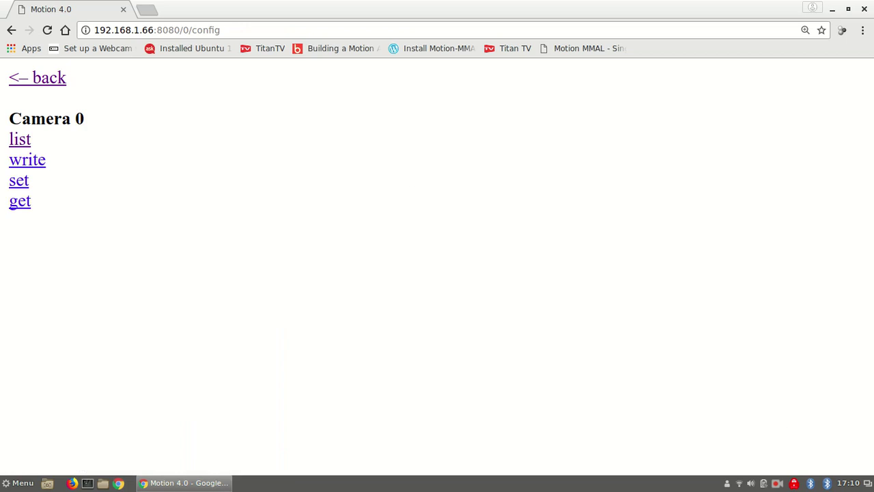
left_click(778, 484)
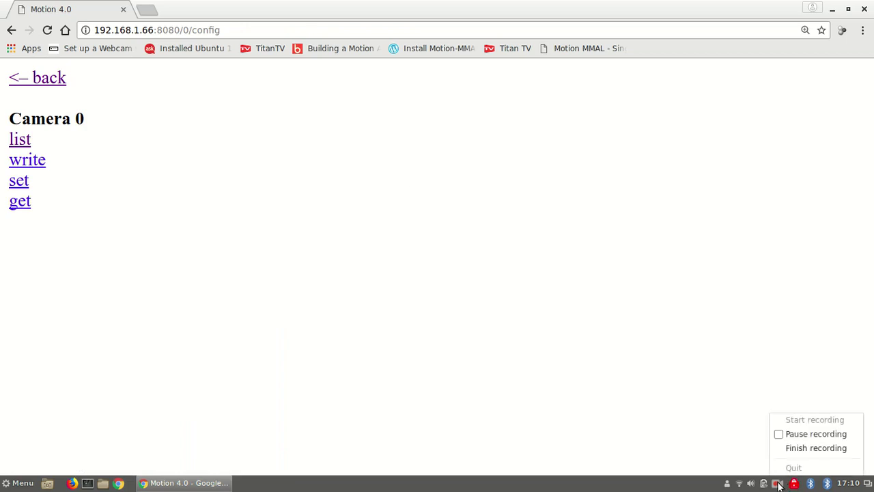